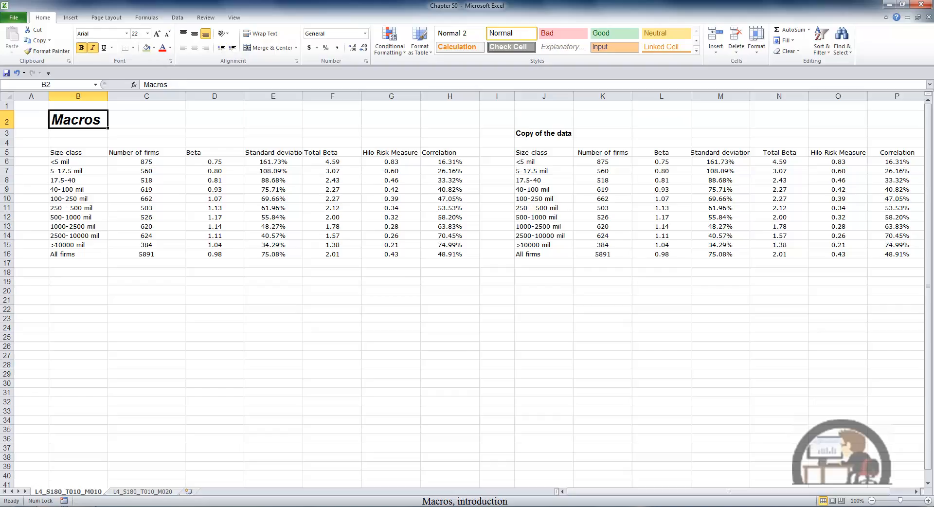
pyautogui.click(237, 18)
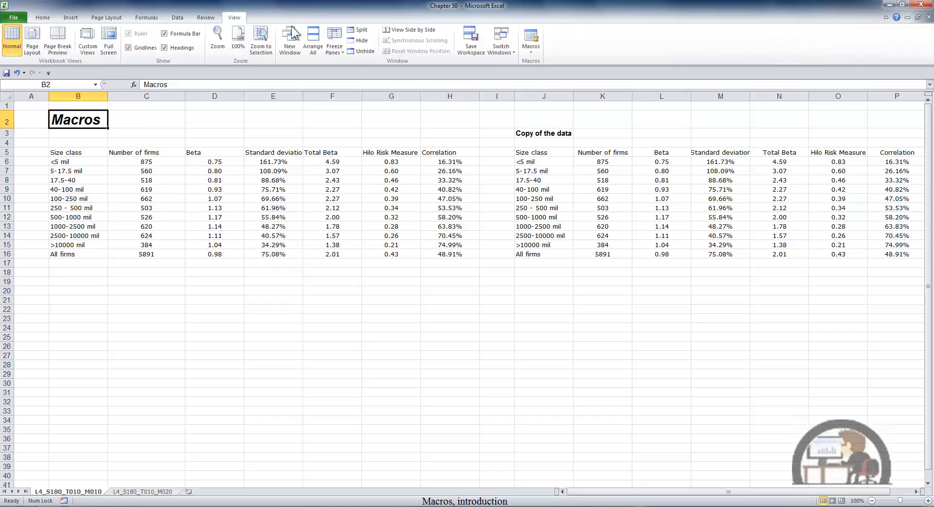
pyautogui.click(538, 51)
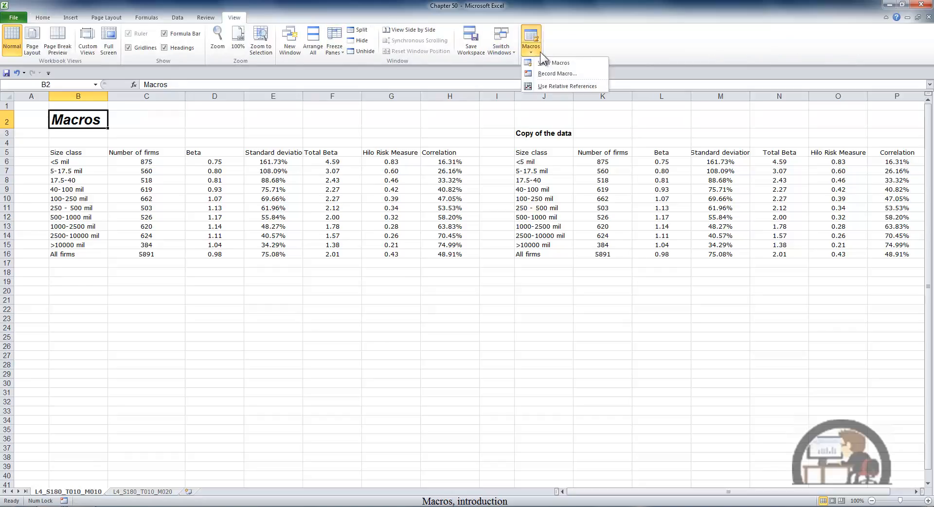
pyautogui.click(583, 39)
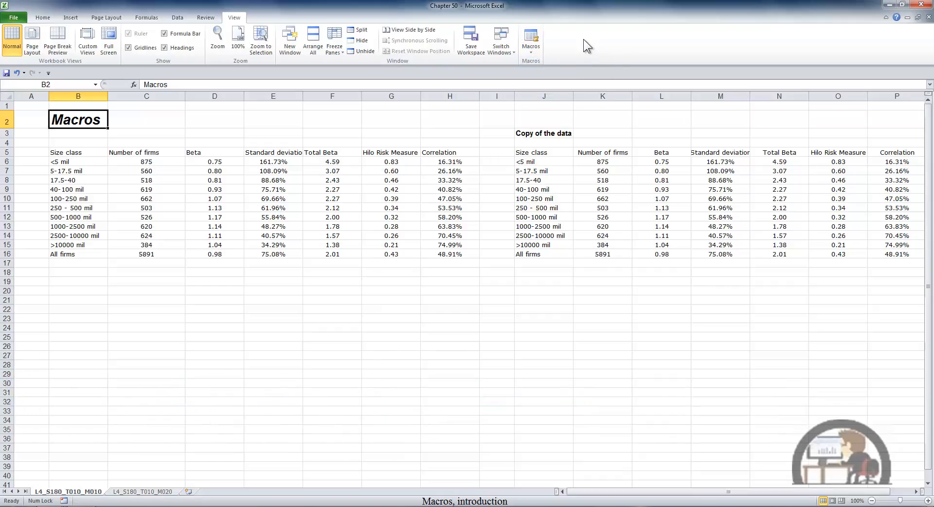
# Customize the ribbon to display the Developer tab.
pyautogui.rightClick(584, 39)
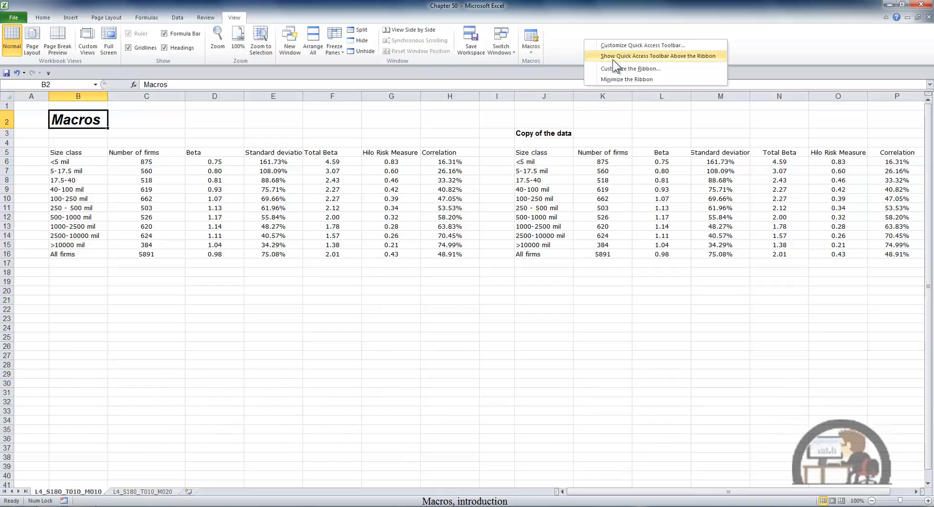
pyautogui.click(622, 69)
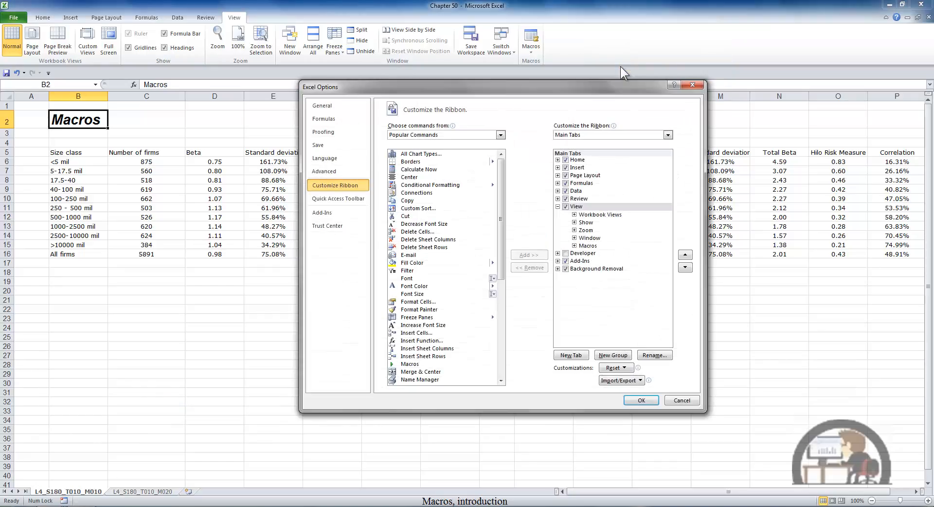
pyautogui.click(565, 253)
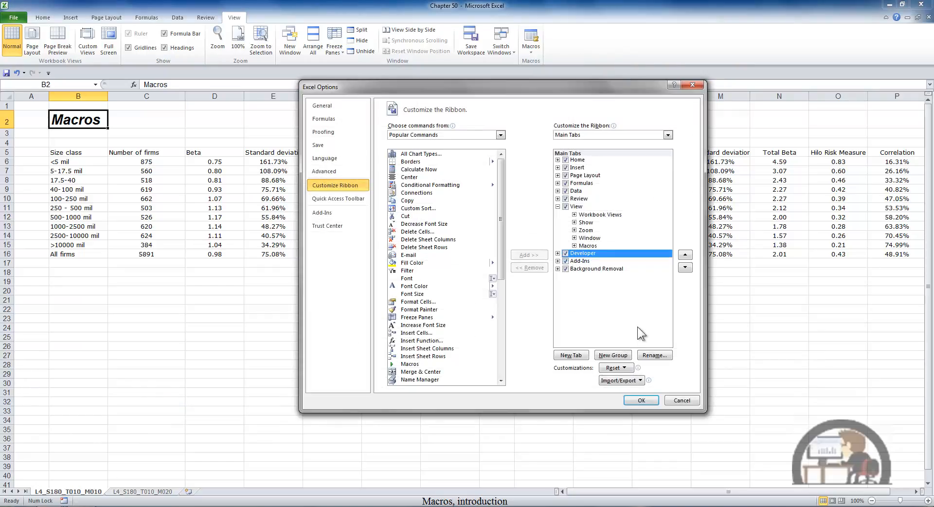
pyautogui.click(640, 400)
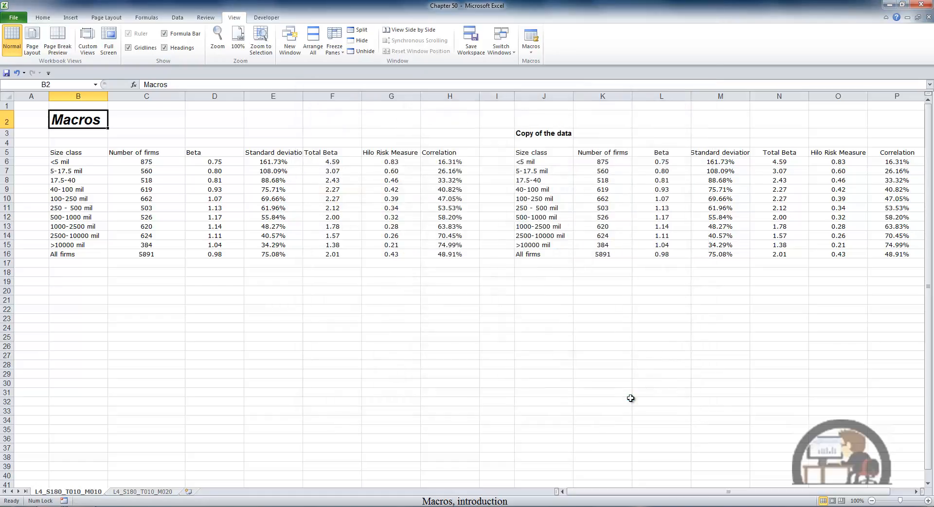
# With the Size class heading in B5 selected, start recording a macro named Format_Heading, stored in the Personal Macro Workbook.
pyautogui.click(274, 19)
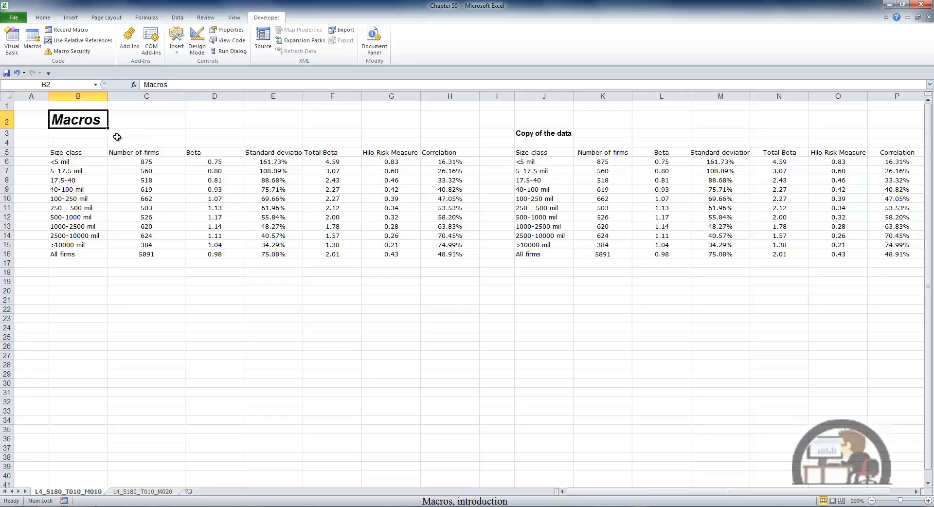
pyautogui.click(89, 152)
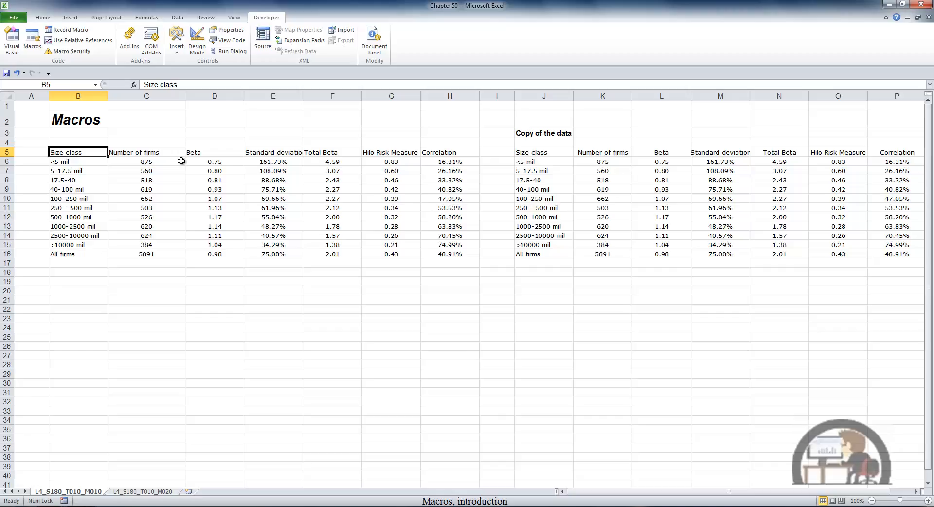
pyautogui.click(81, 30)
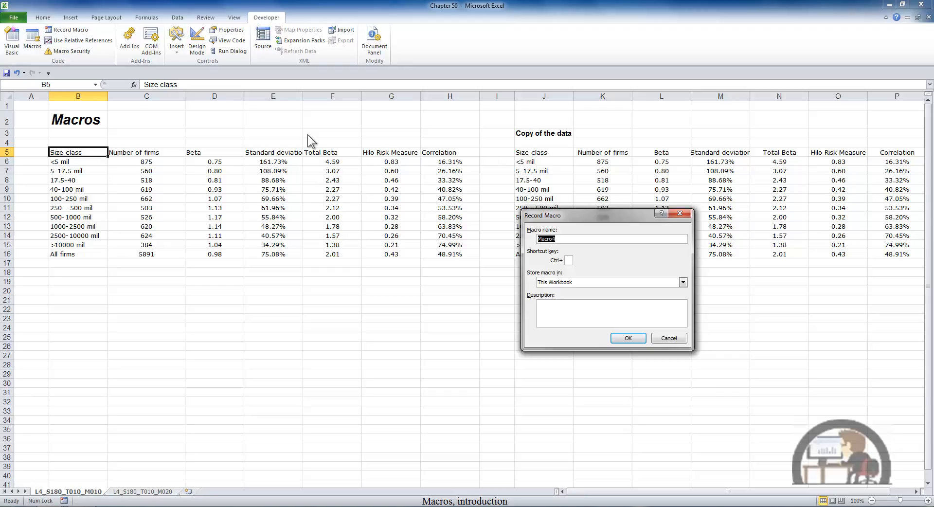
pyautogui.write('Format_Heading')
pyautogui.click(682, 282)
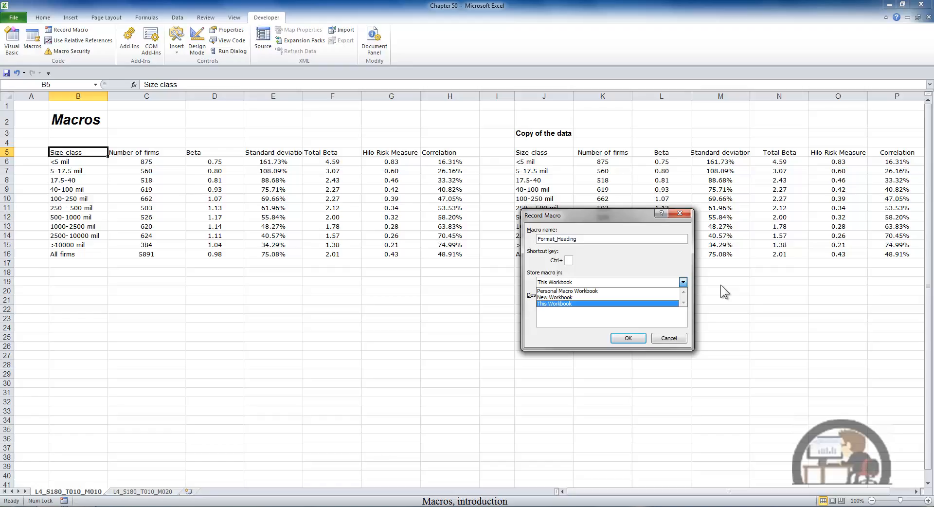
pyautogui.click(602, 289)
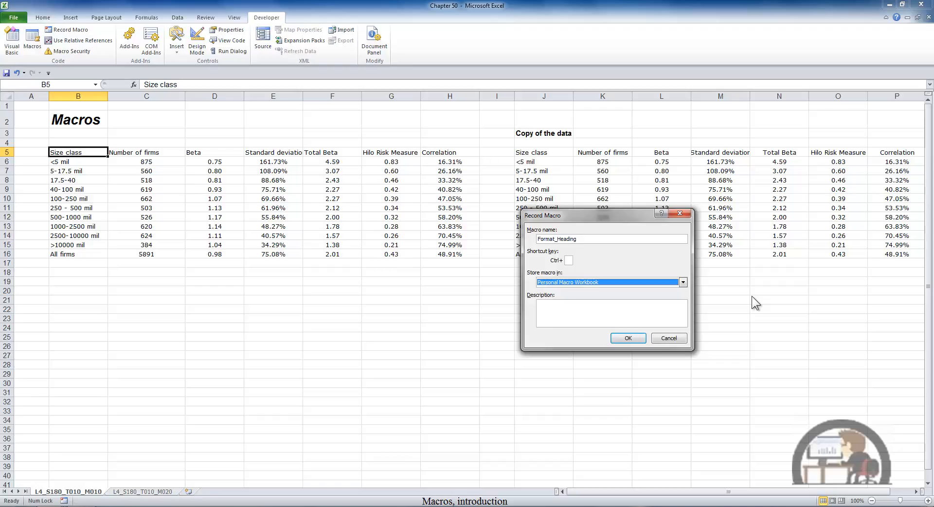
pyautogui.click(628, 338)
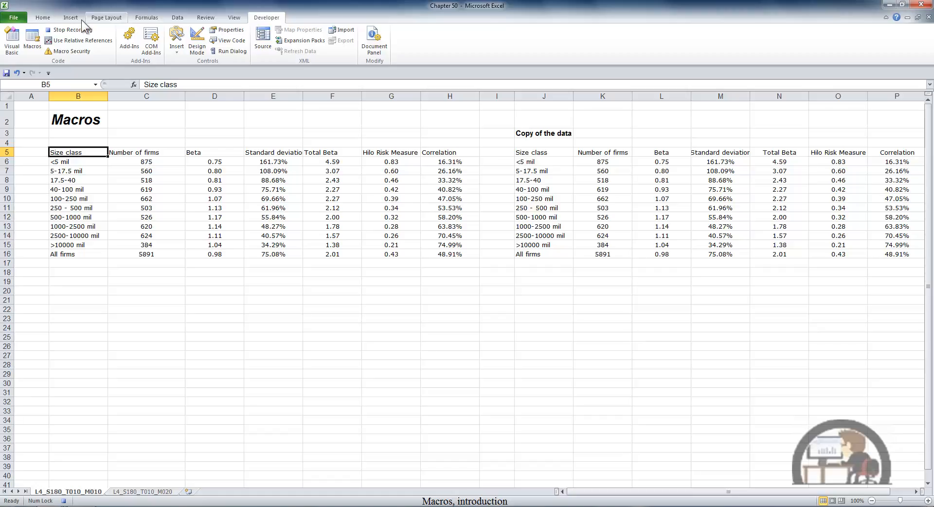
# Format the Size class heading in B5 as bold italic at size 12 with a thin outside border.
pyautogui.click(47, 20)
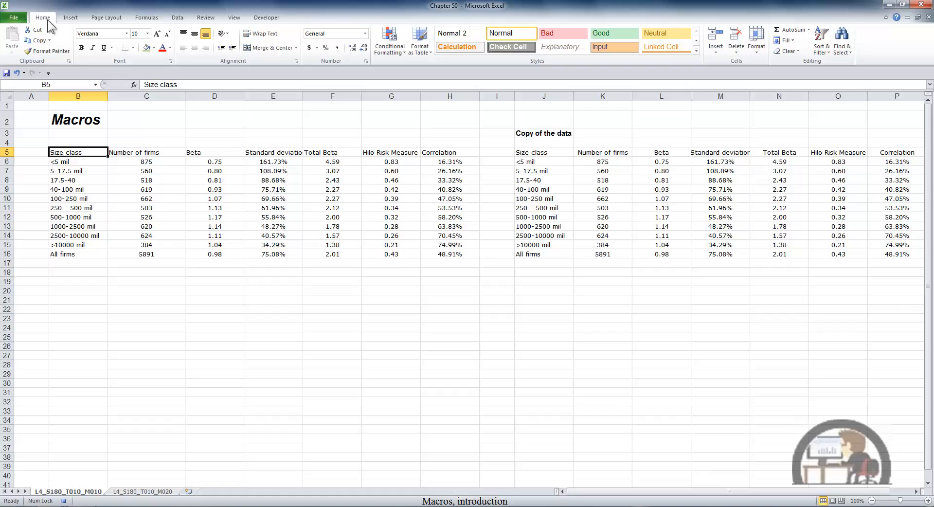
pyautogui.click(82, 48)
pyautogui.click(92, 48)
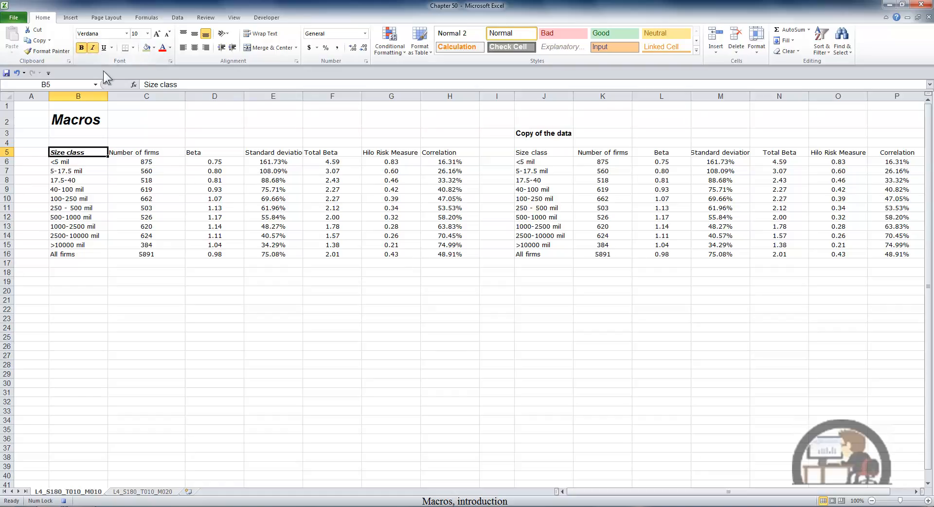
pyautogui.click(133, 48)
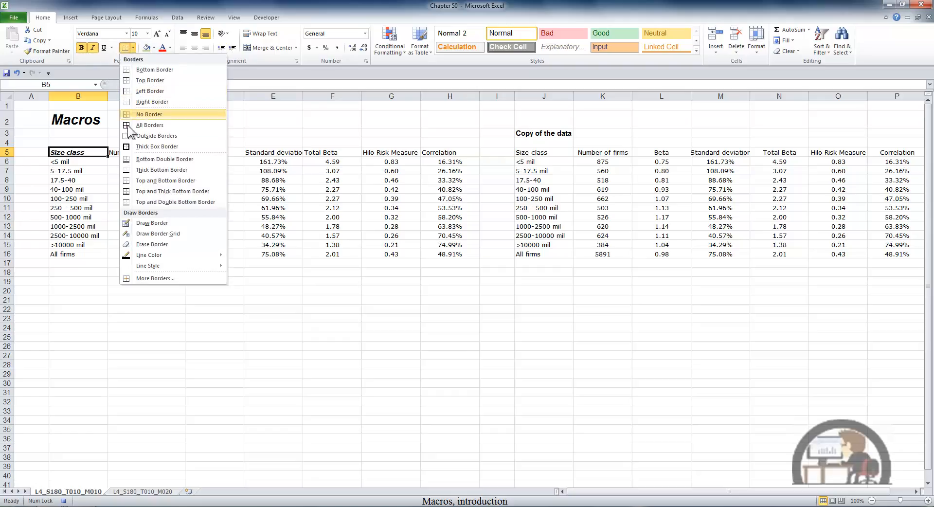
pyautogui.click(146, 147)
pyautogui.click(157, 33)
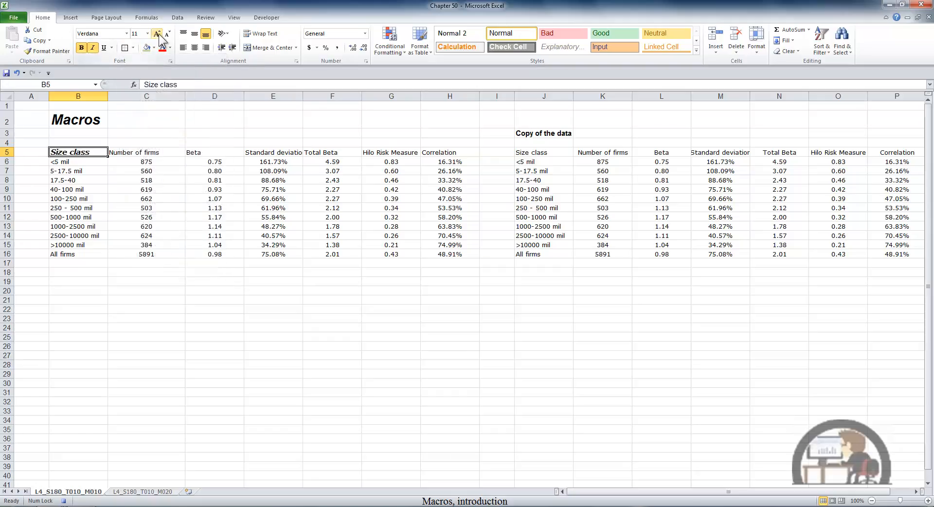
pyautogui.click(158, 35)
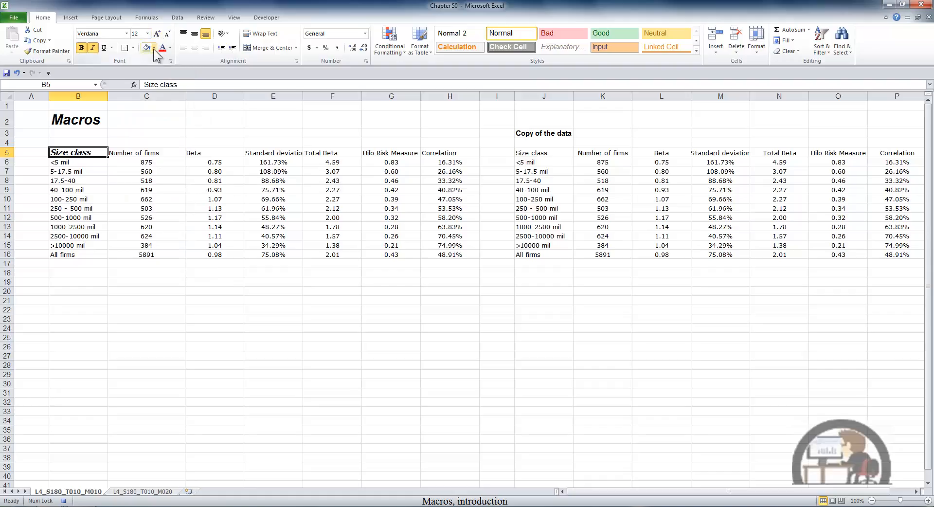
# Fill cell B5 with a light tan theme shade, center and wrap its text, and end the macro recording.
pyautogui.click(154, 48)
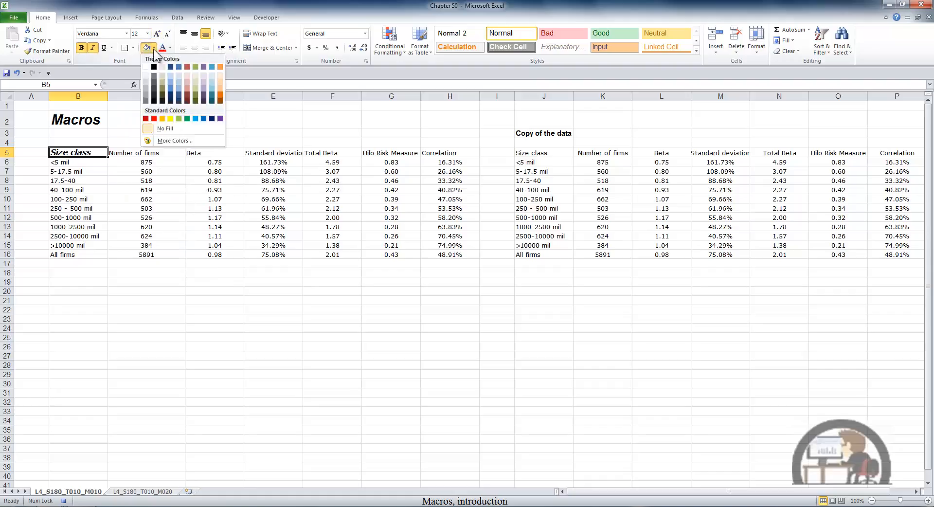
pyautogui.click(162, 76)
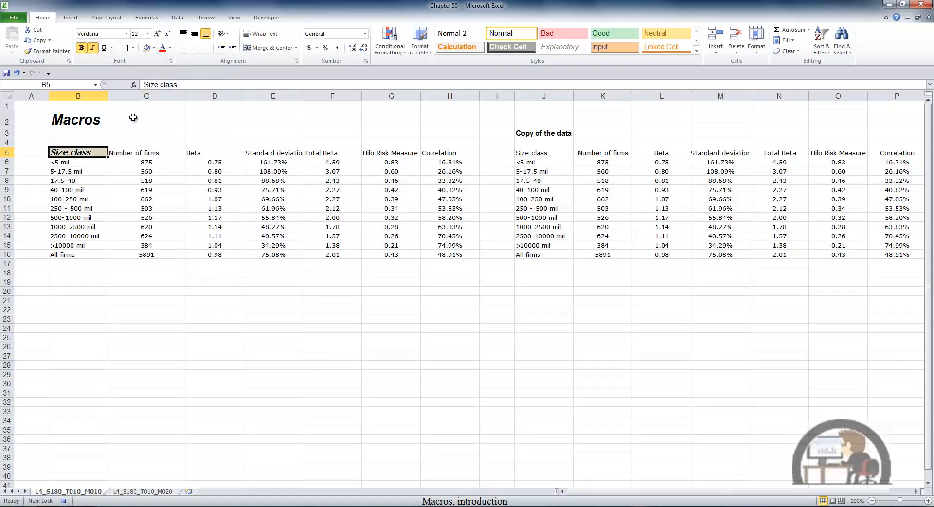
pyautogui.click(195, 47)
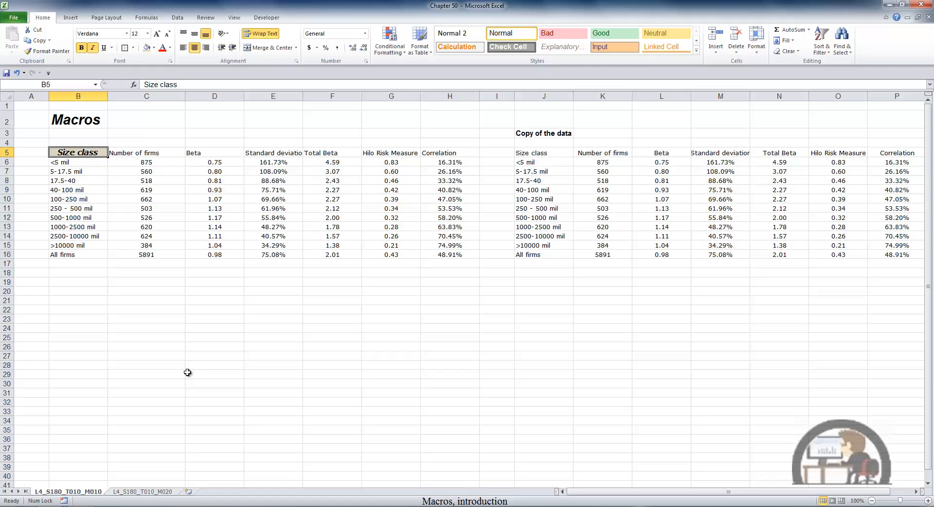
# Unhide the PERSONAL macro workbook.
pyautogui.click(240, 19)
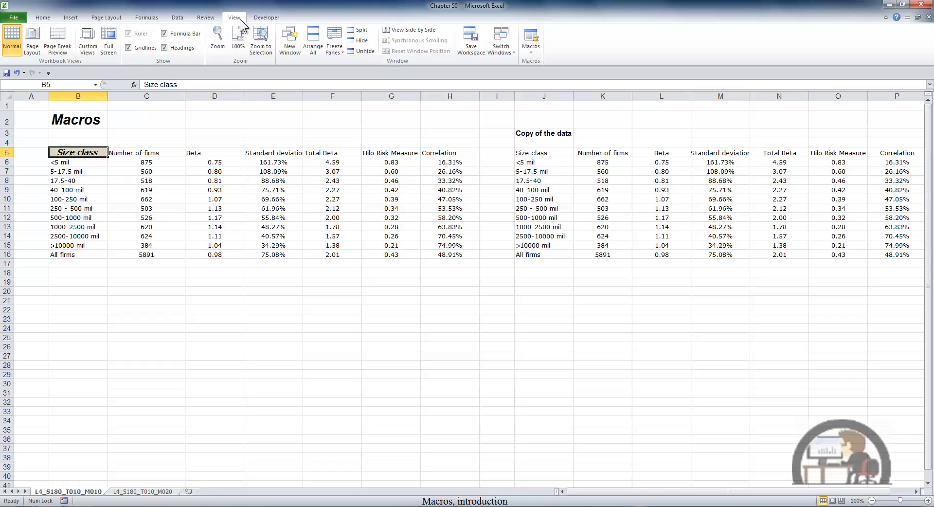
pyautogui.click(363, 53)
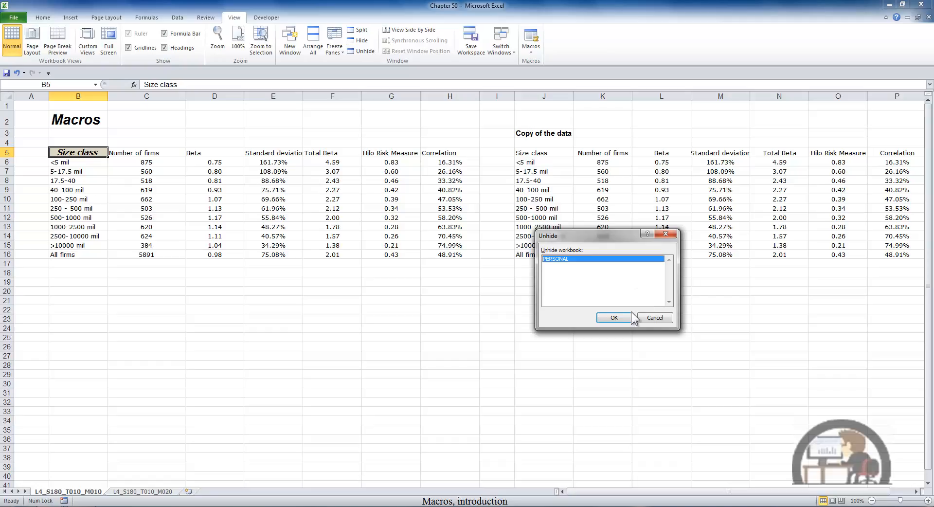
pyautogui.click(616, 316)
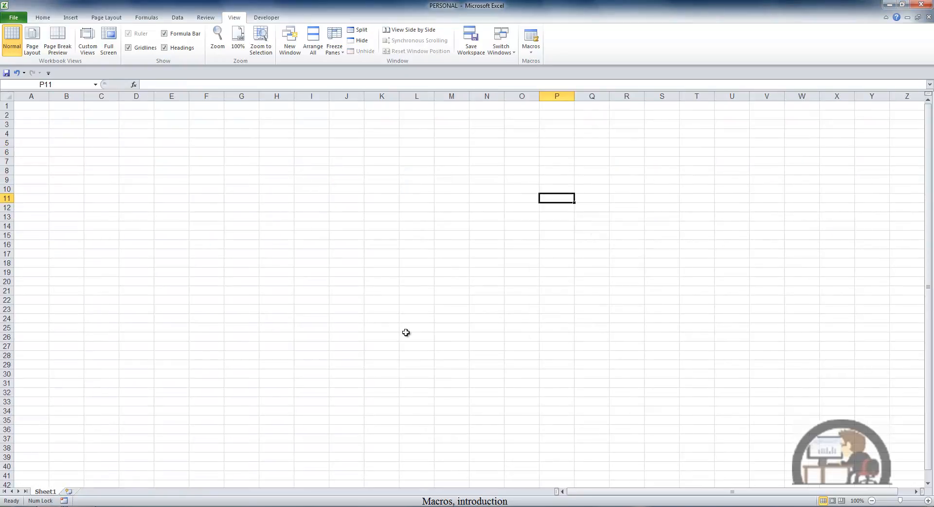
# Examine the Format_Heading code in Module2 of PERSONAL.XLSB in the VBA editor, close the editor and hide the PERSONAL workbook again.
pyautogui.hotkey('alt', 'F11')
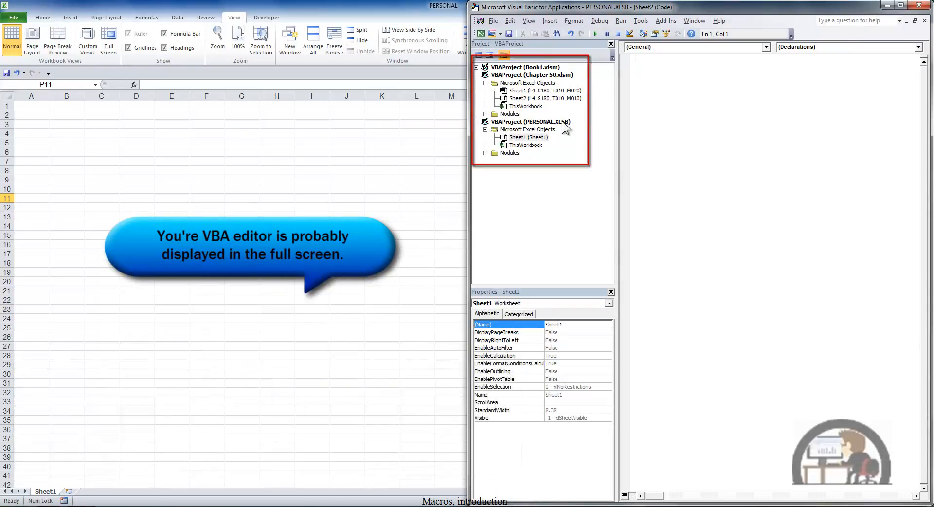
pyautogui.click(485, 153)
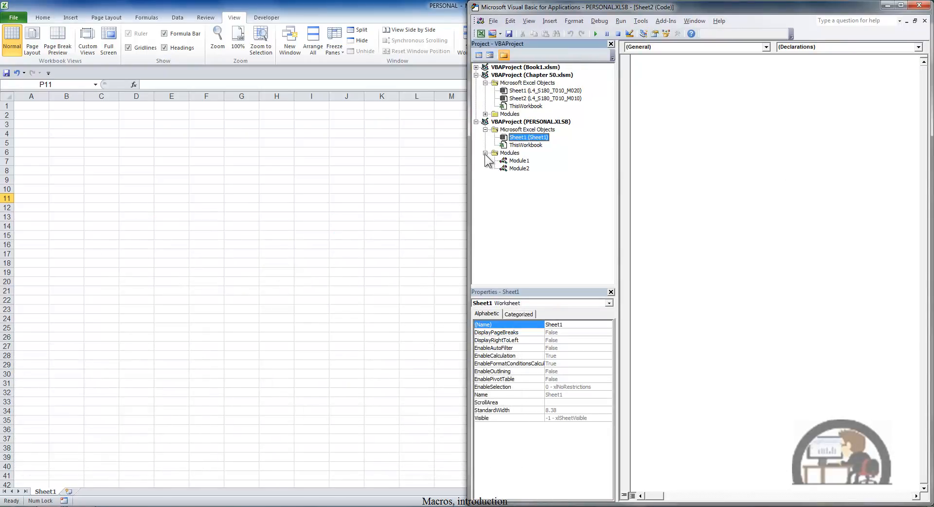
pyautogui.click(520, 169)
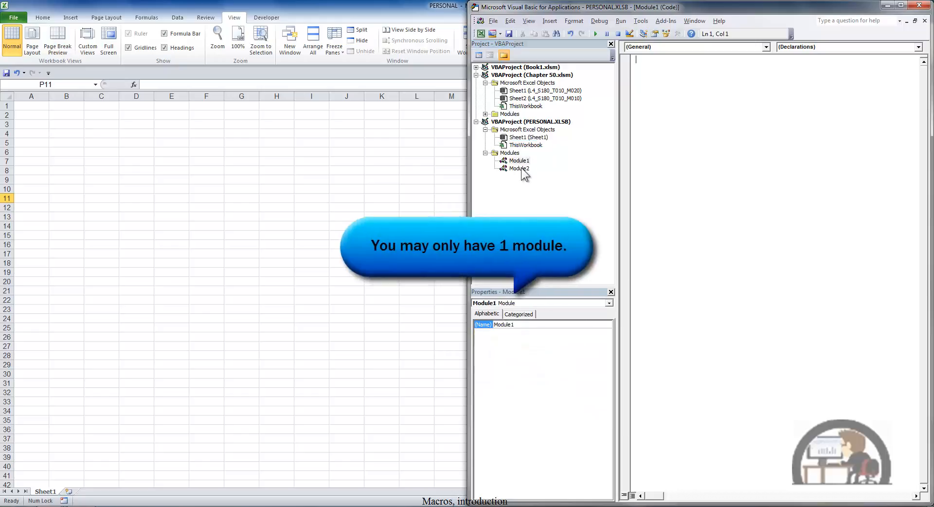
pyautogui.doubleClick(520, 169)
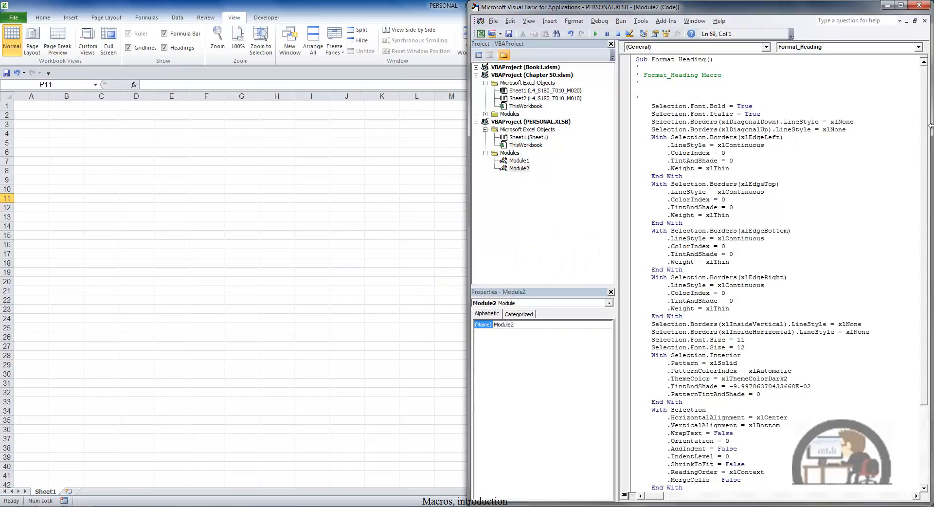
pyautogui.scroll(-5, 924, 195)
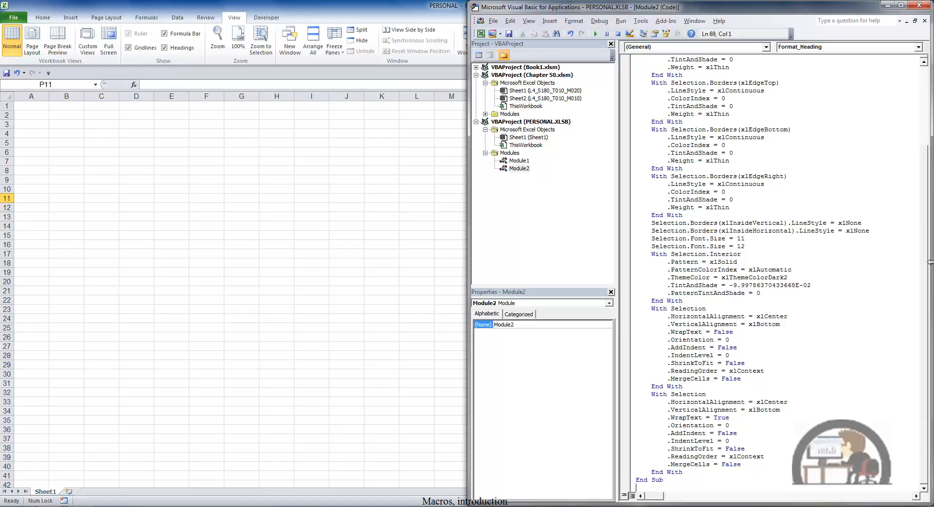
pyautogui.click(919, 5)
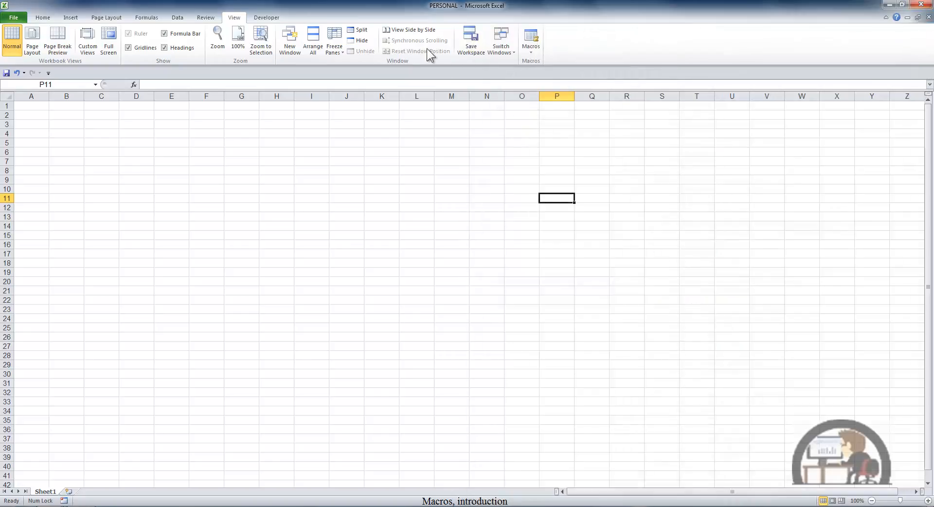
pyautogui.click(361, 41)
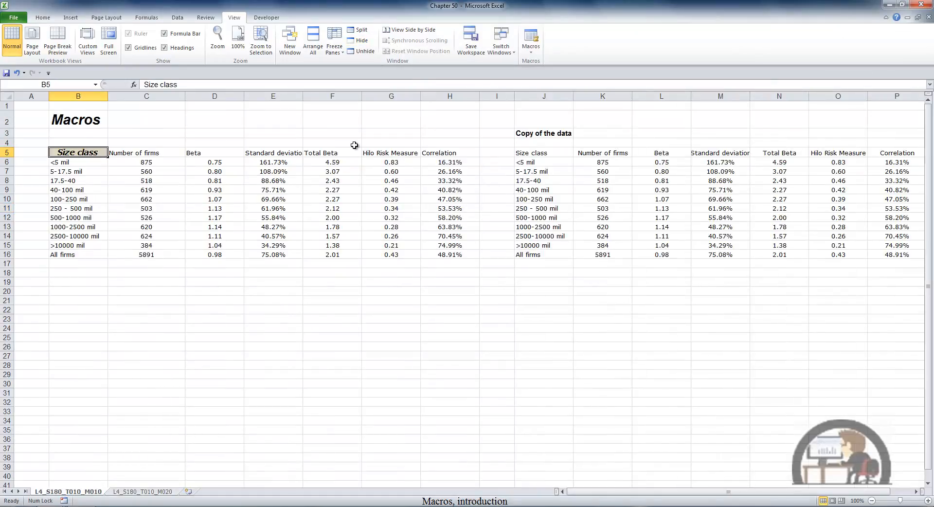
# Run the PERSONAL.XLSB!Format_Heading macro on the Number of firms heading in C5.
pyautogui.click(144, 155)
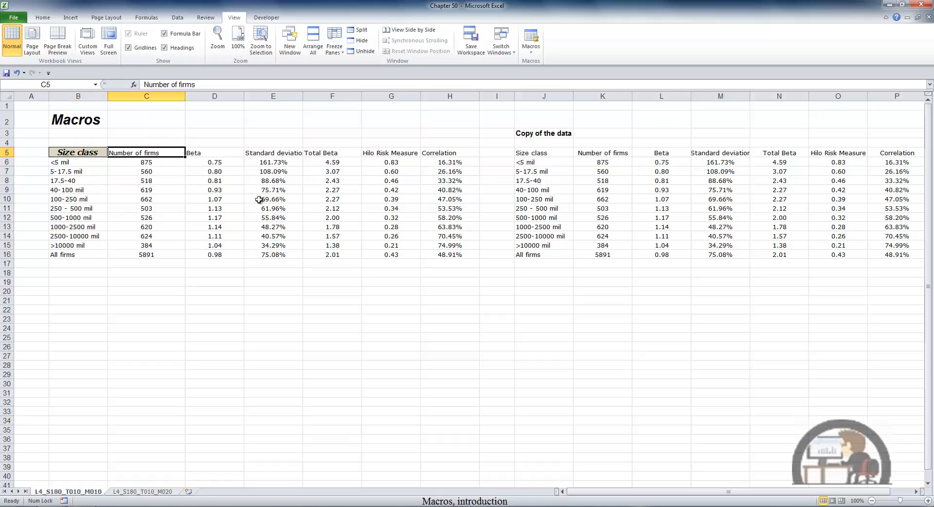
pyautogui.click(530, 52)
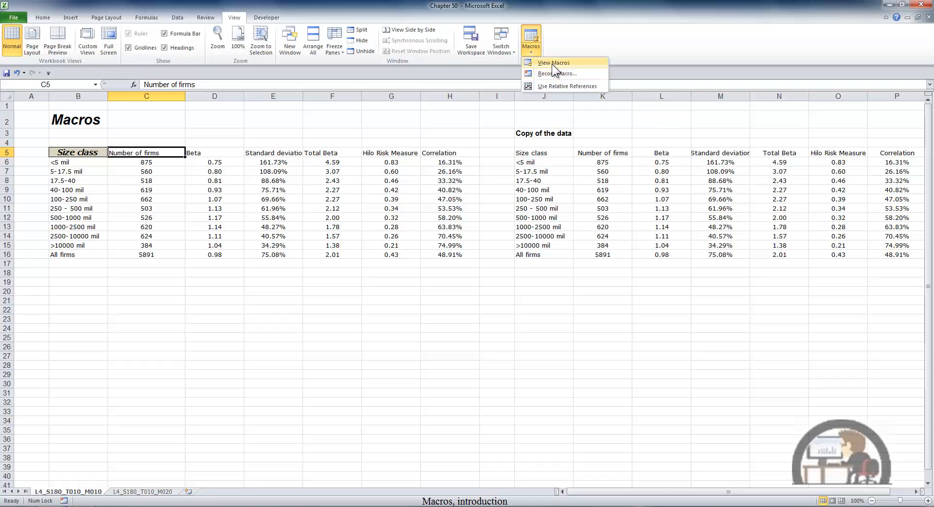
pyautogui.click(551, 63)
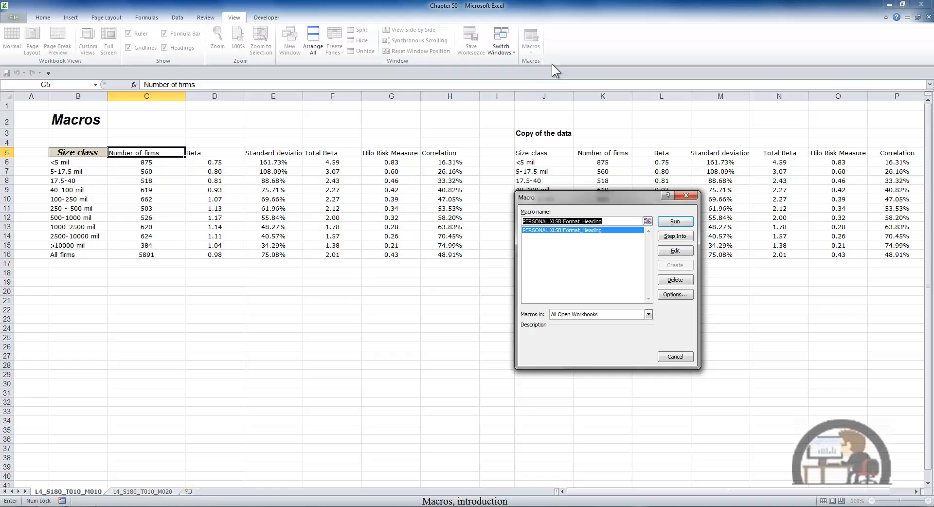
pyautogui.click(676, 223)
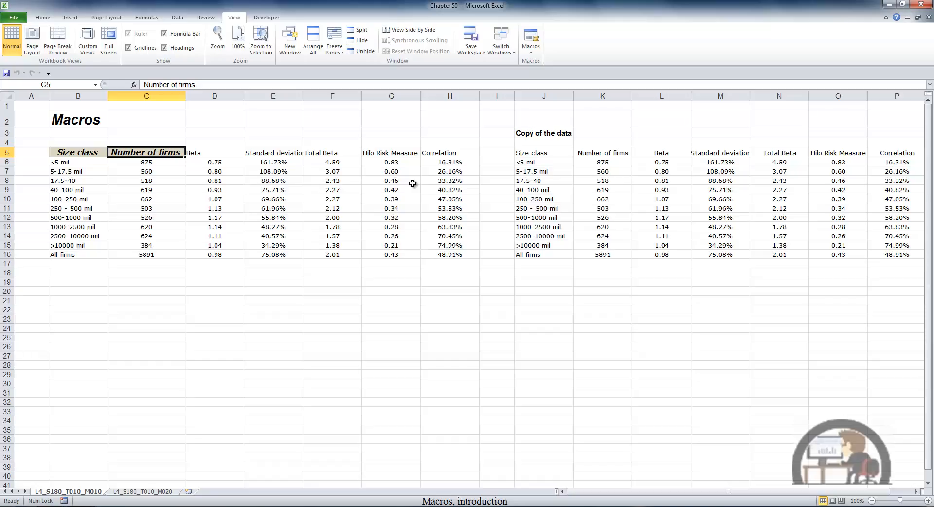
# Run the PERSONAL.XLSB!Format_Heading macro on the remaining headings of the first table, D5:H5.
pyautogui.moveTo(216, 153); pyautogui.dragTo(446, 151)
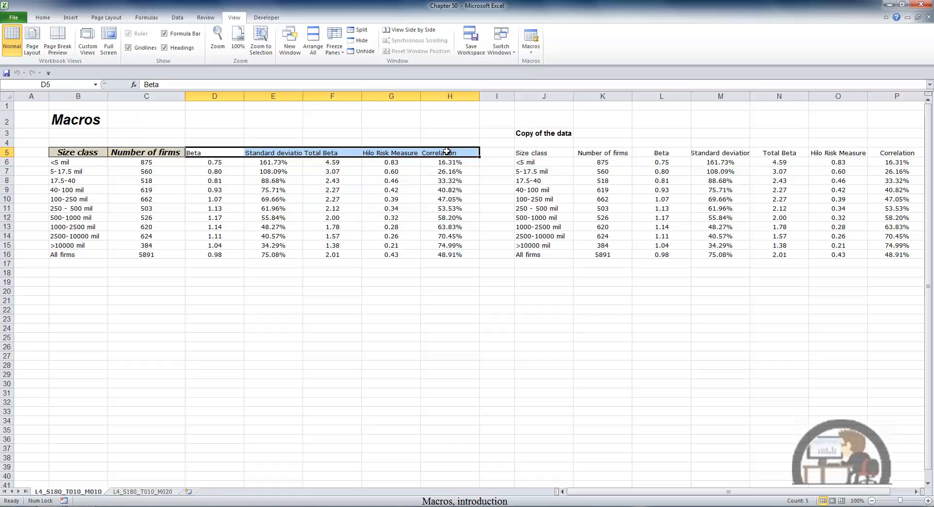
pyautogui.click(533, 53)
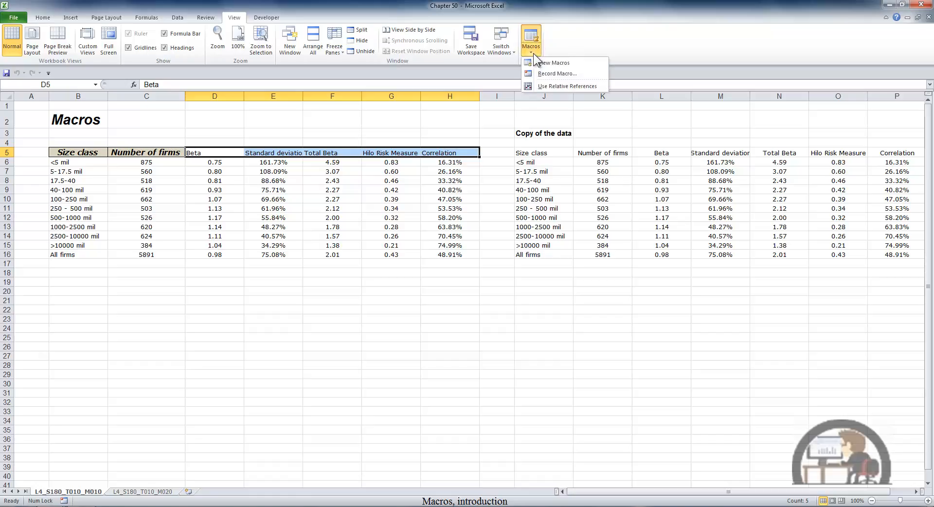
pyautogui.click(550, 61)
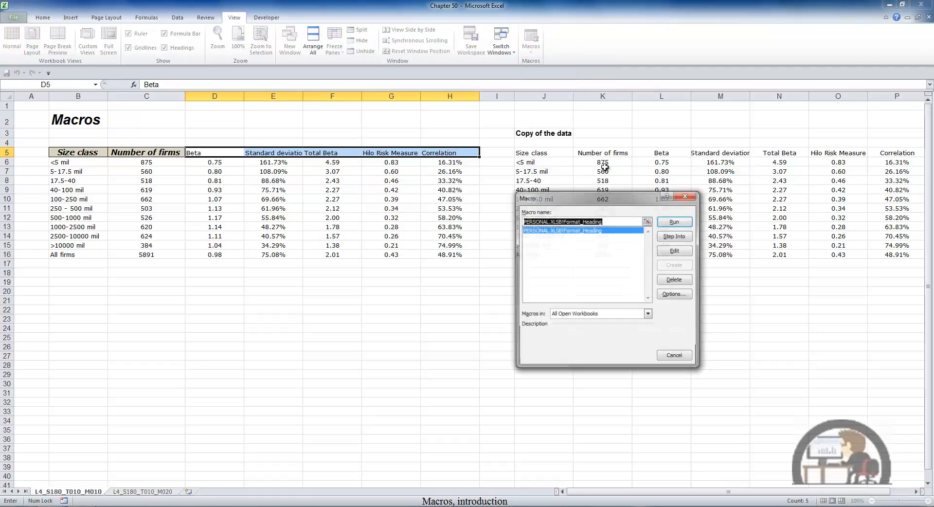
pyautogui.click(673, 222)
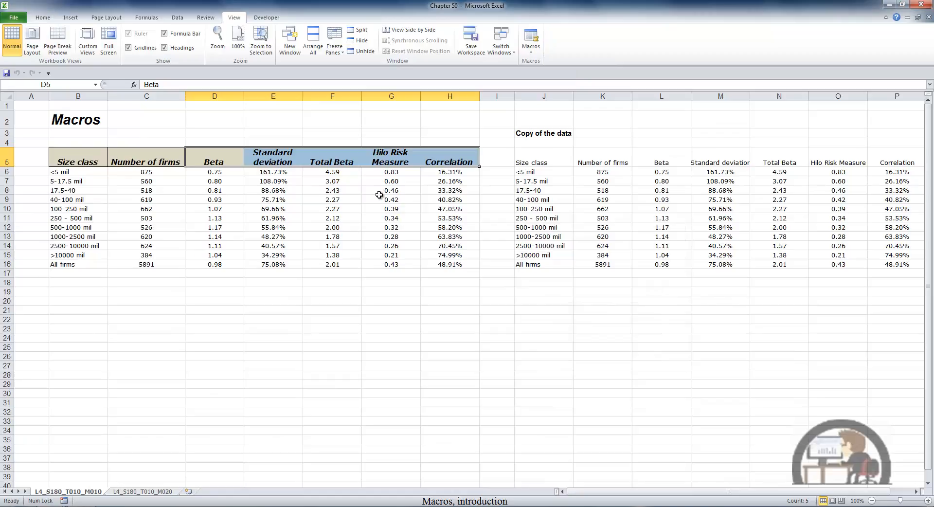
pyautogui.click(379, 196)
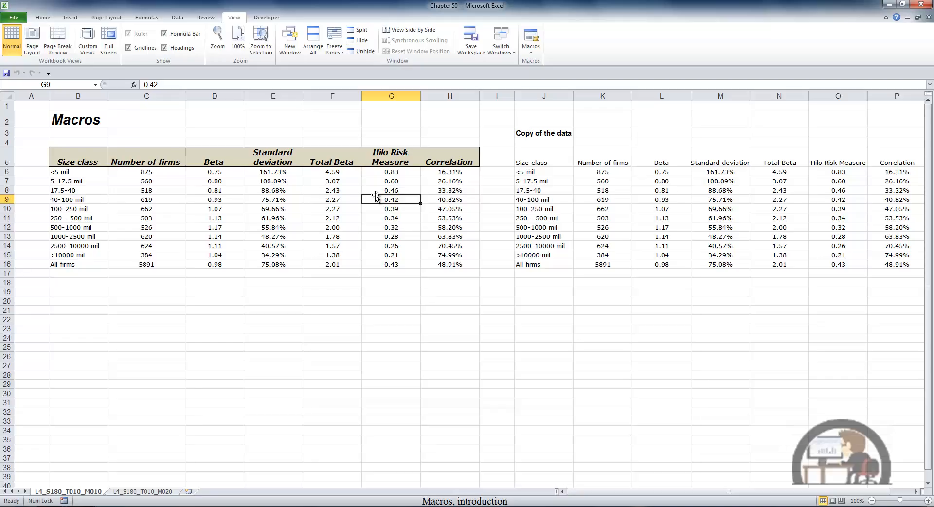
# Apply all borders to the Beta heading in D5.
pyautogui.click(48, 17)
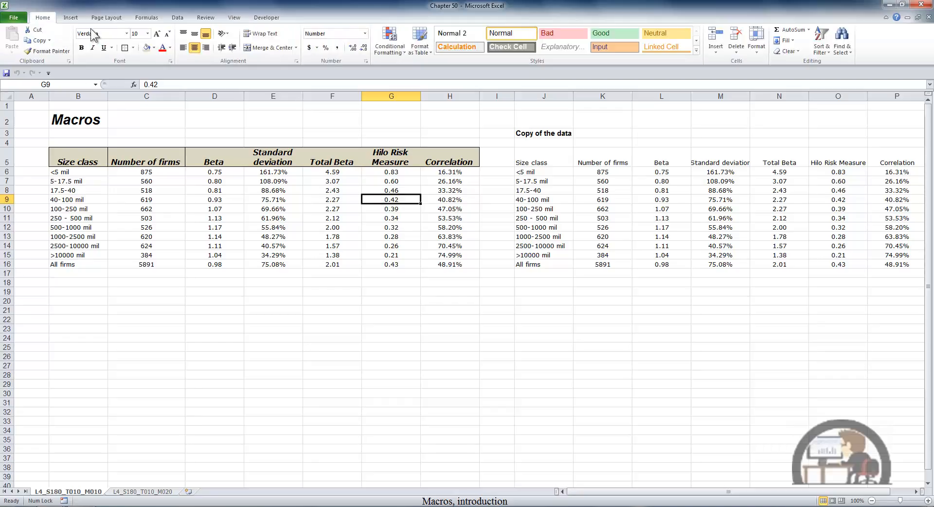
pyautogui.click(133, 48)
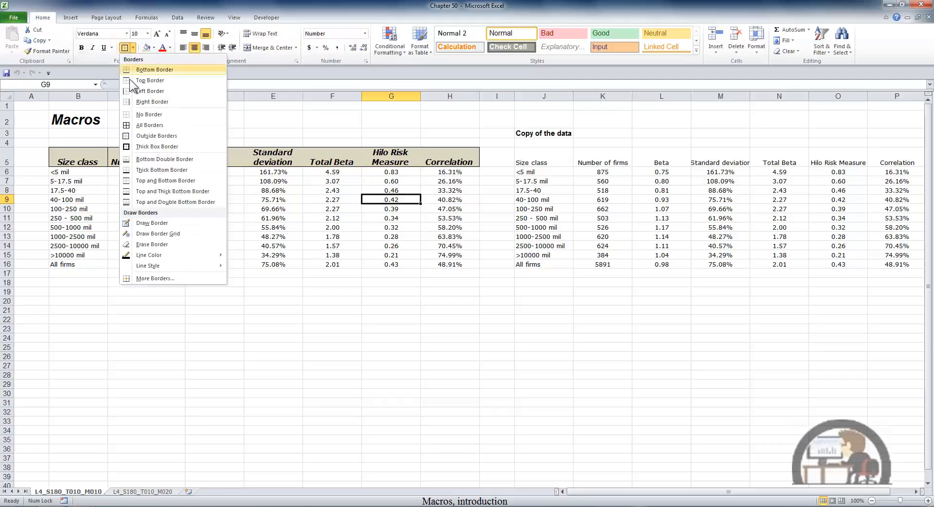
pyautogui.click(162, 135)
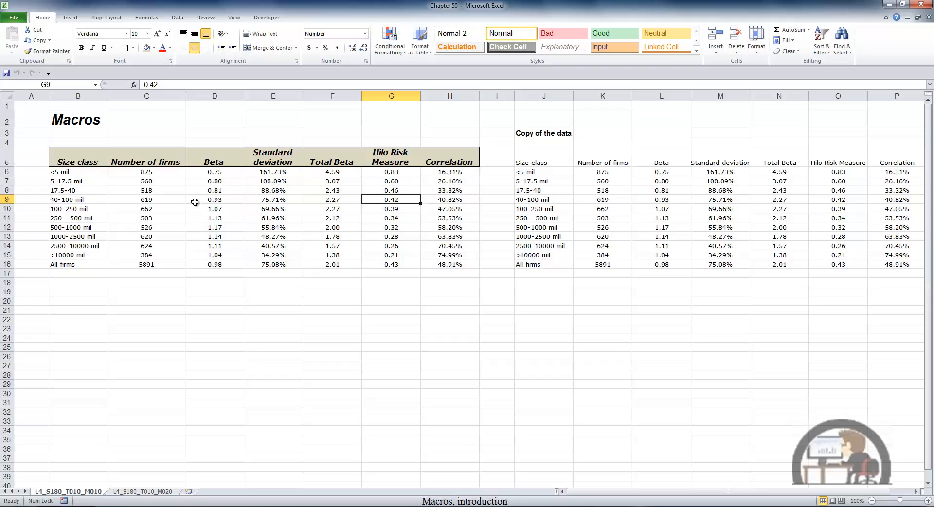
pyautogui.click(226, 160)
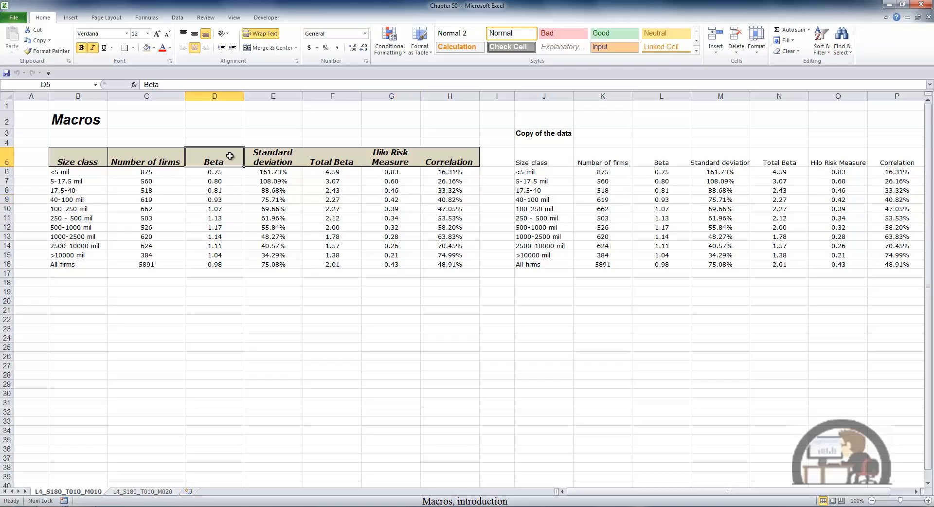
pyautogui.click(134, 48)
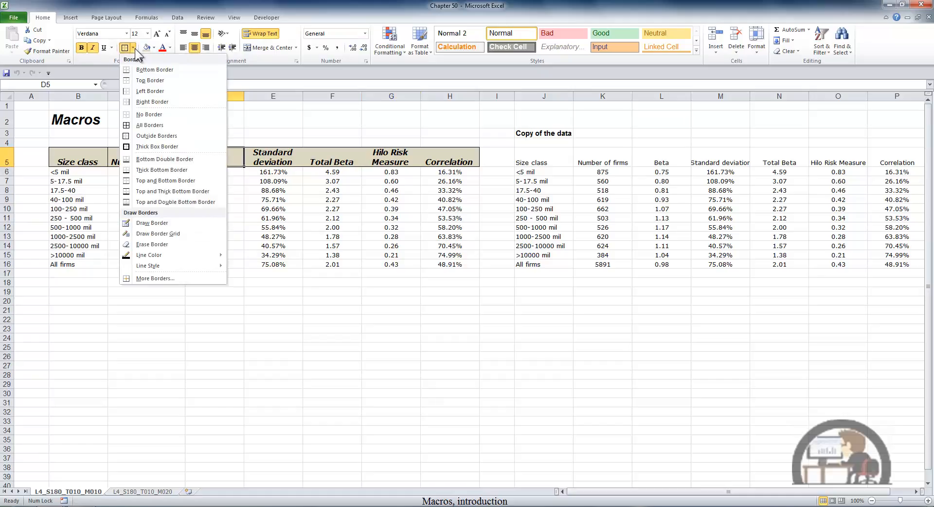
pyautogui.click(148, 125)
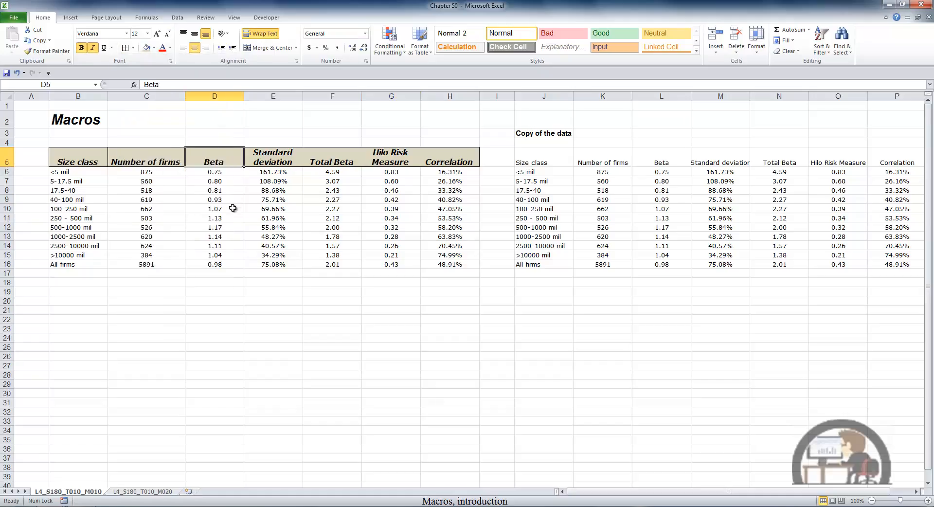
# Record a macro named Correction in the Personal Macro Workbook that applies all borders to the selected heading, and end the recording.
pyautogui.click(234, 17)
pyautogui.click(534, 51)
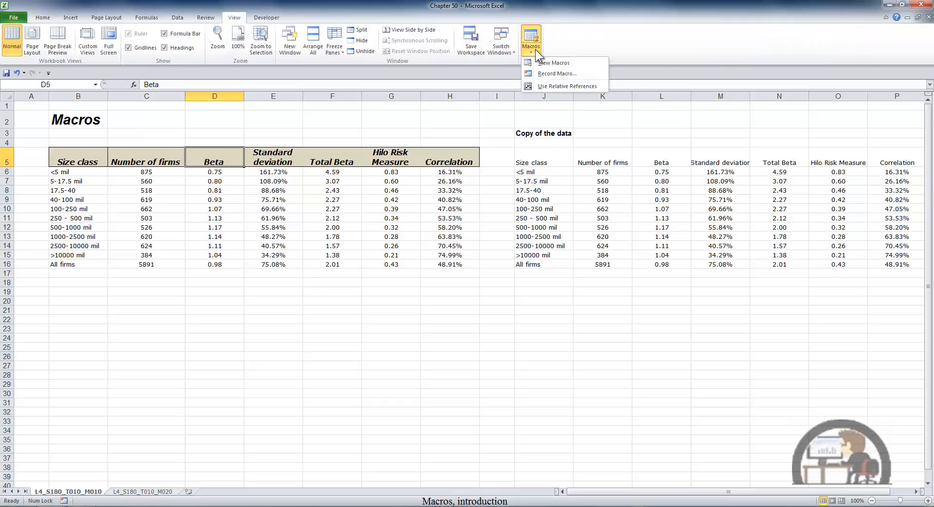
pyautogui.click(558, 73)
pyautogui.write('Co')
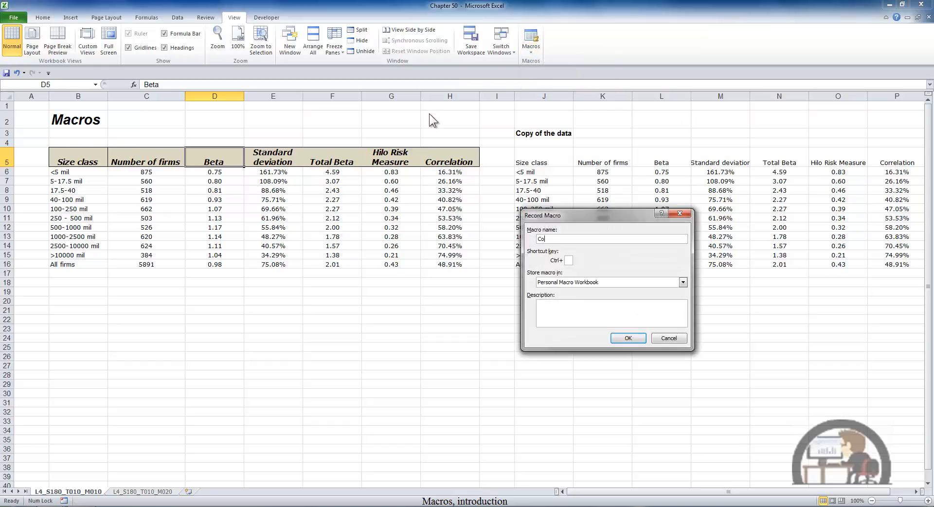
pyautogui.write('rrection')
pyautogui.click(628, 338)
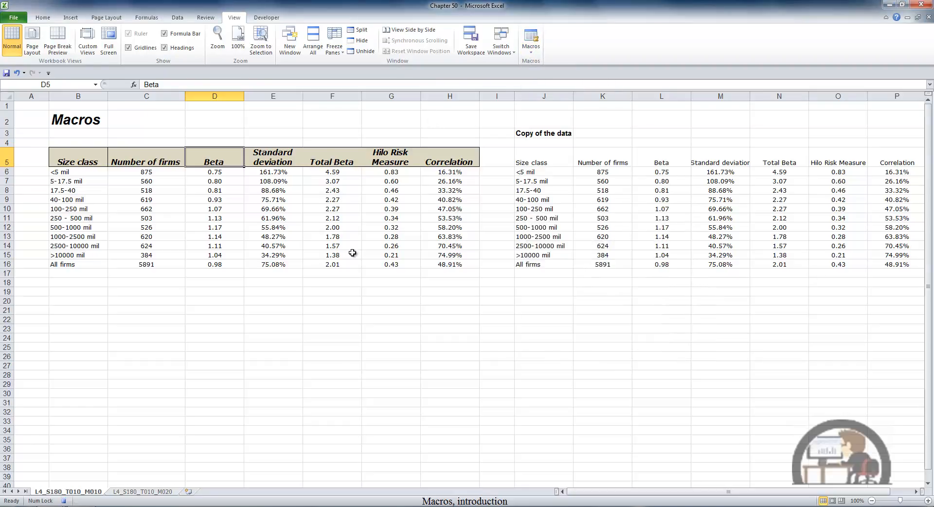
pyautogui.click(43, 18)
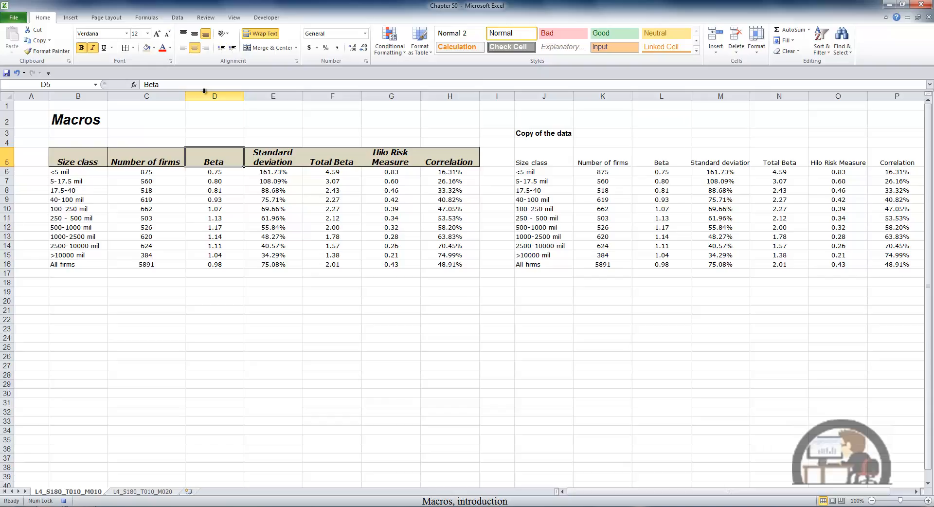
pyautogui.click(64, 500)
# Unhide the PERSONAL workbook and open the VBA editor on its macro code.
pyautogui.click(238, 19)
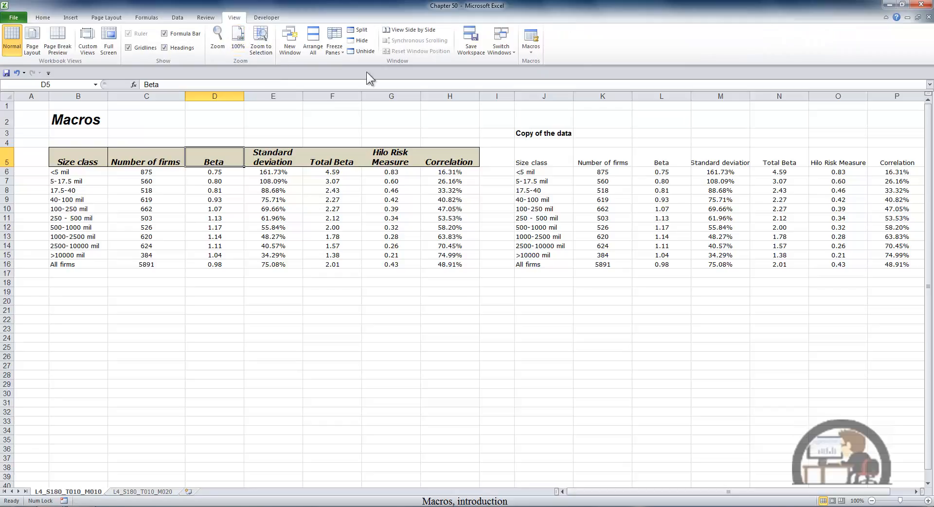
pyautogui.click(365, 51)
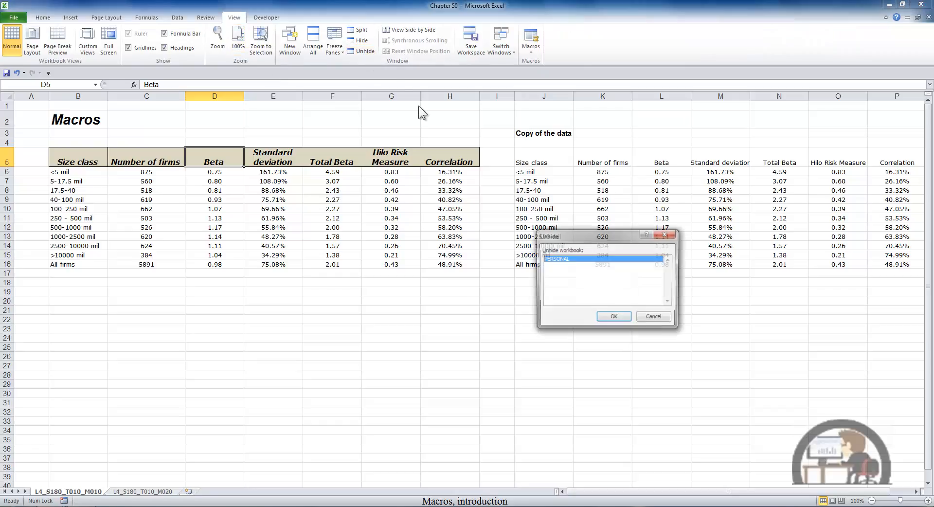
pyautogui.click(613, 318)
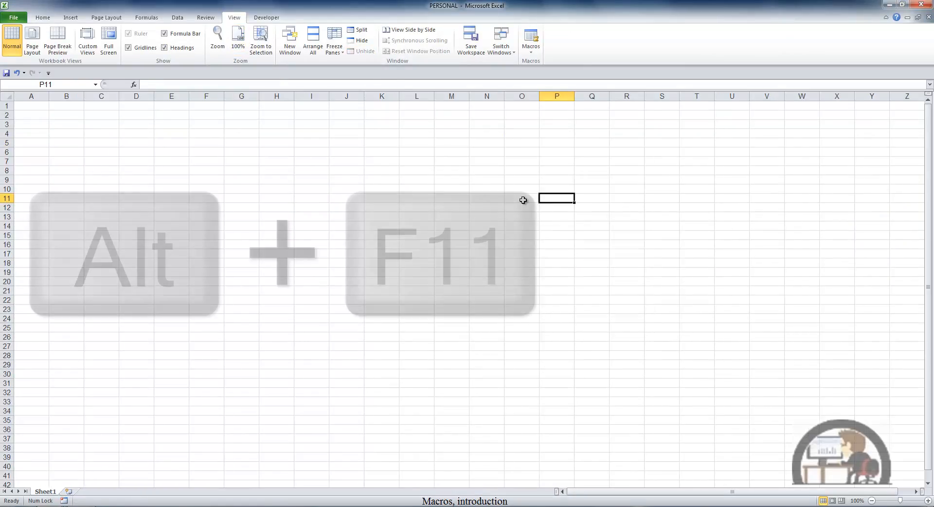
pyautogui.hotkey('alt', 'F11')
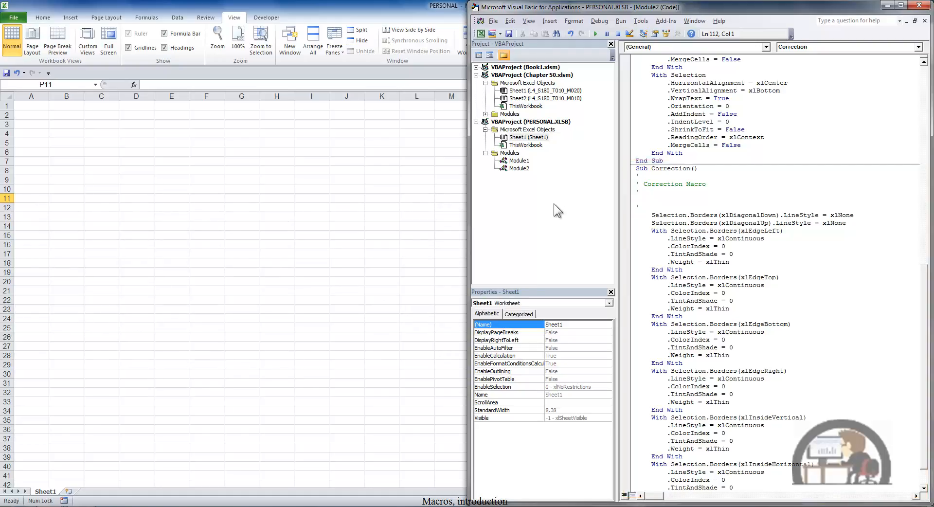
# Copy the Correction macro's border code to just before End Sub in Format_Heading, and close the editor and hide the PERSONAL workbook.
pyautogui.moveTo(647, 214); pyautogui.dragTo(716, 472)
pyautogui.hotkey('ctrl', 'c')
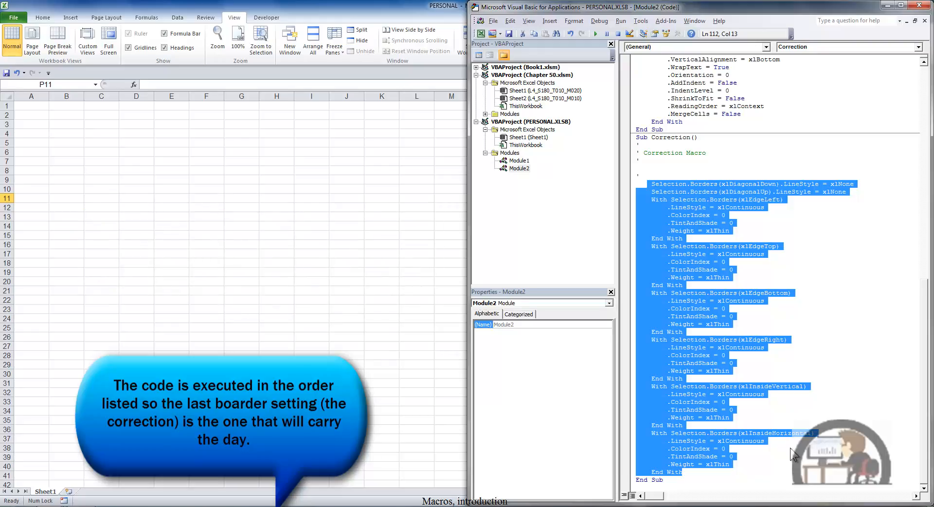
pyautogui.click(694, 123)
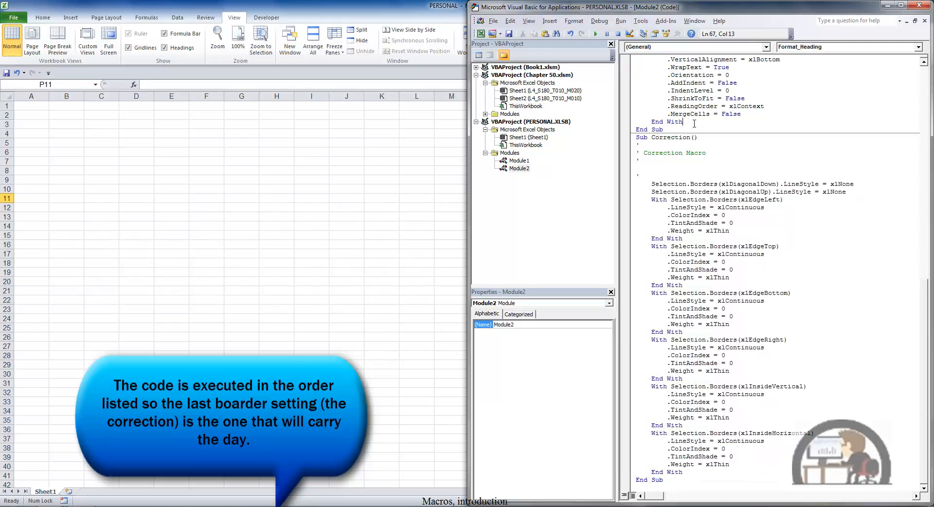
pyautogui.press('Return')
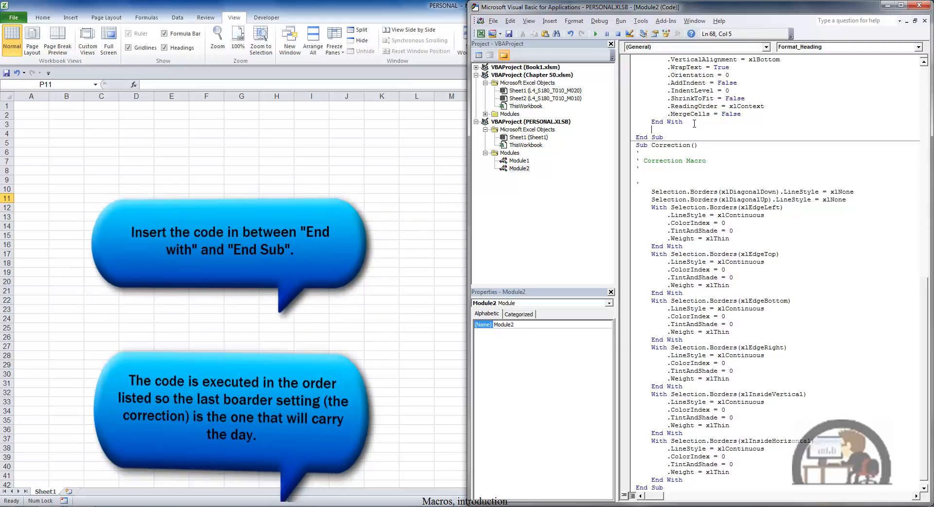
pyautogui.hotkey('ctrl', 'v')
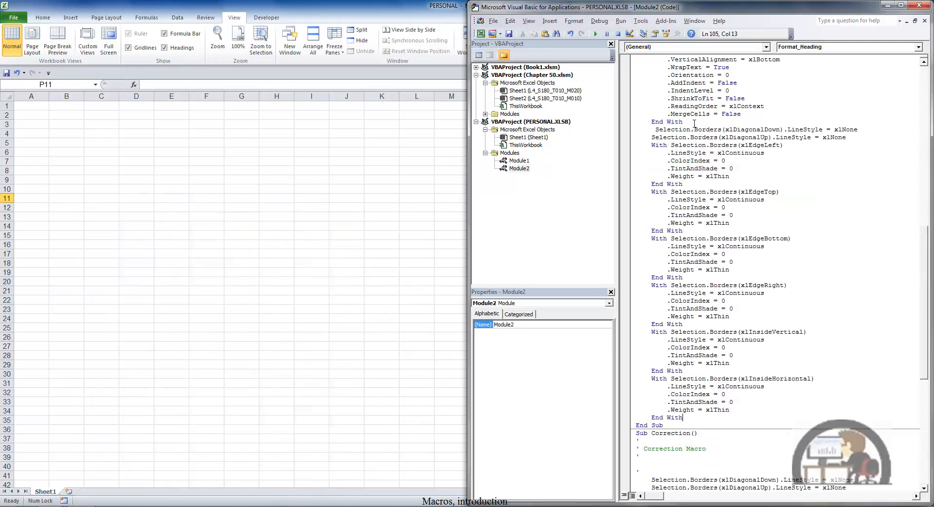
pyautogui.click(919, 6)
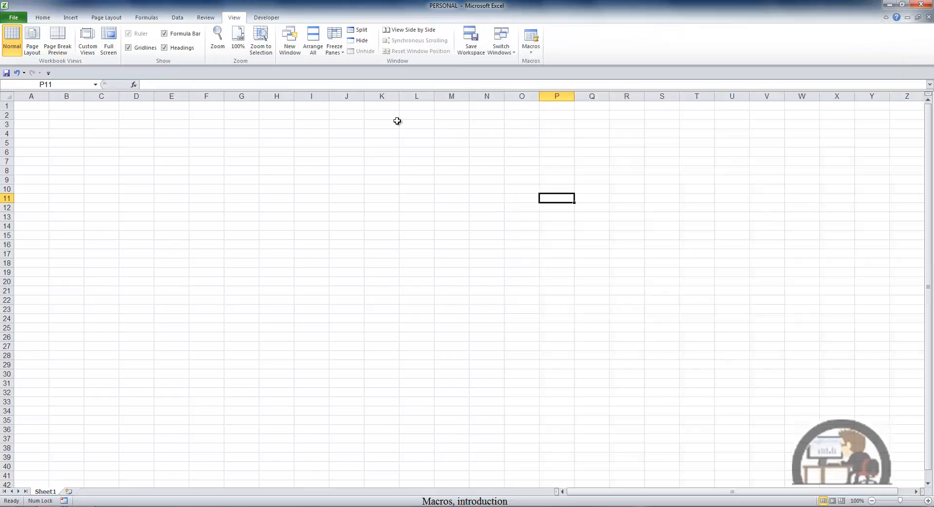
pyautogui.click(362, 41)
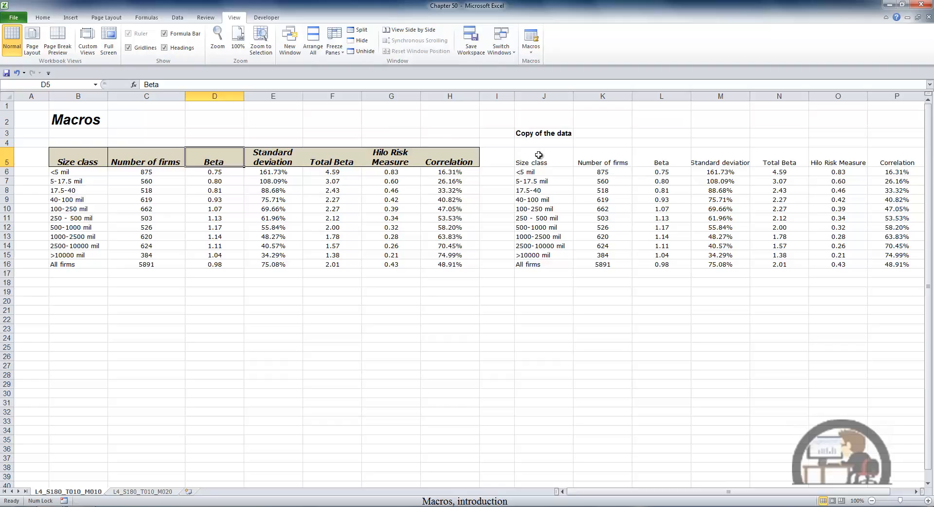
# Run the PERSONAL.XLSB!Format_Heading macro on the Size class and Number of firms headings of the data copy, J5:K5.
pyautogui.moveTo(538, 154); pyautogui.dragTo(603, 156)
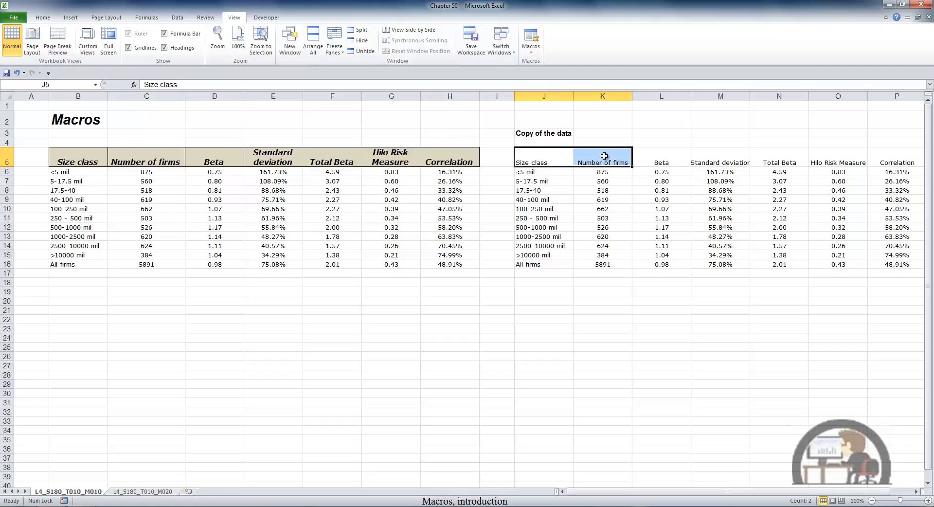
pyautogui.click(535, 54)
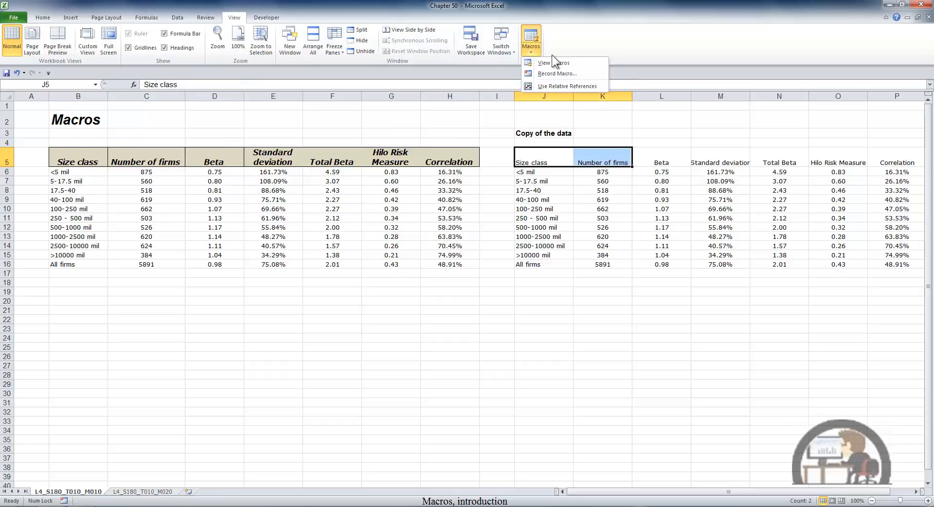
pyautogui.click(553, 66)
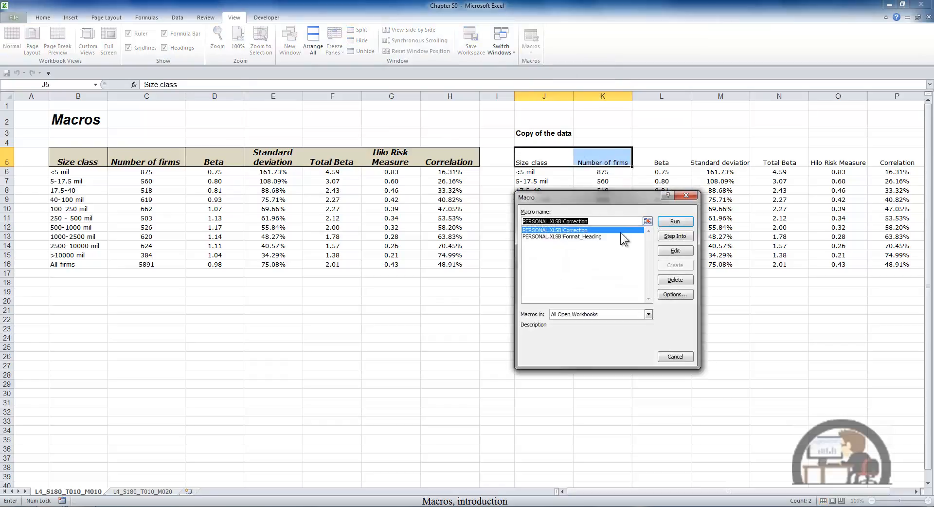
pyautogui.click(598, 236)
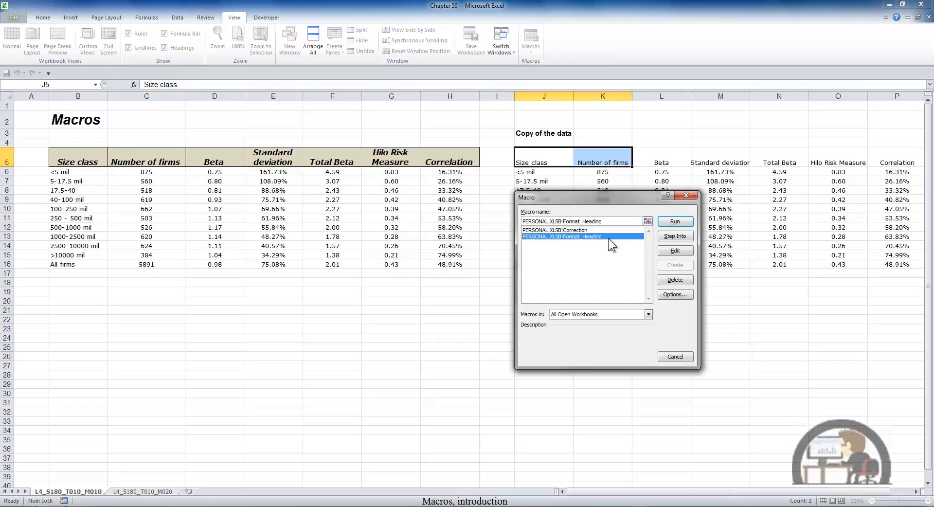
pyautogui.click(683, 224)
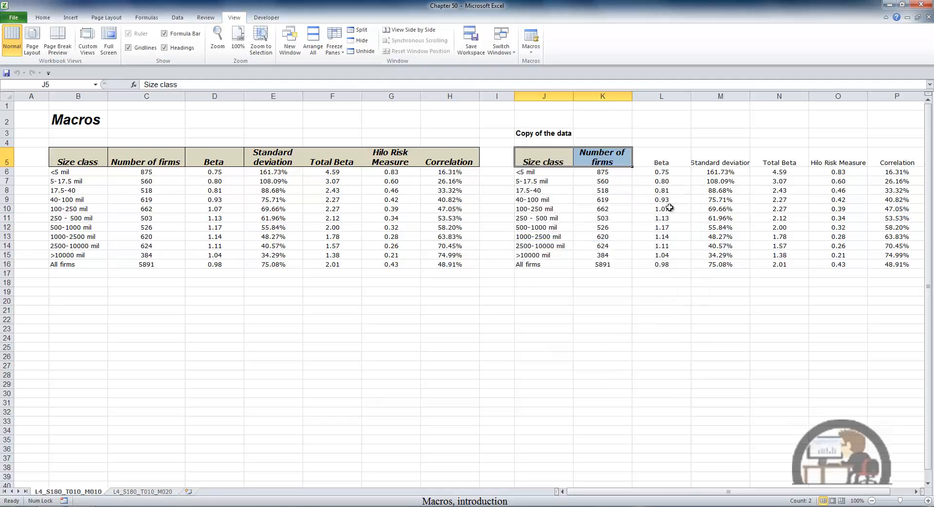
pyautogui.click(617, 189)
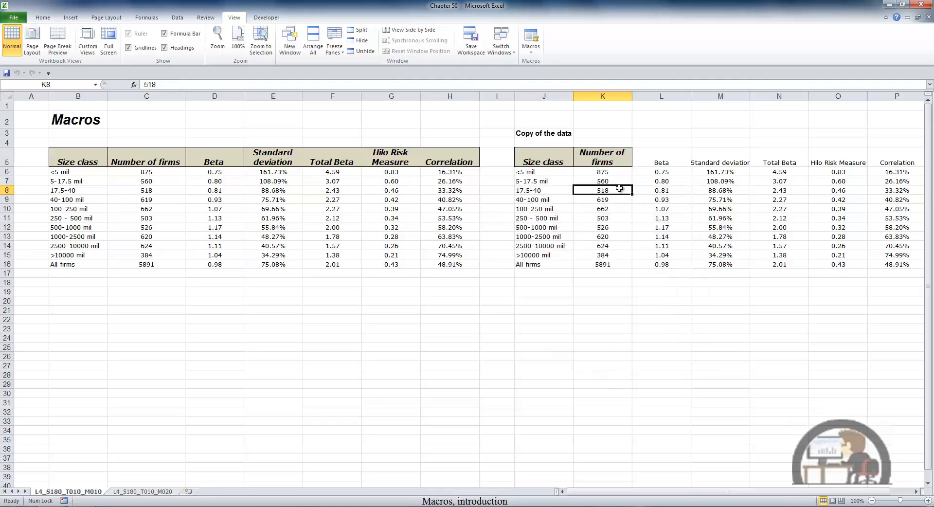